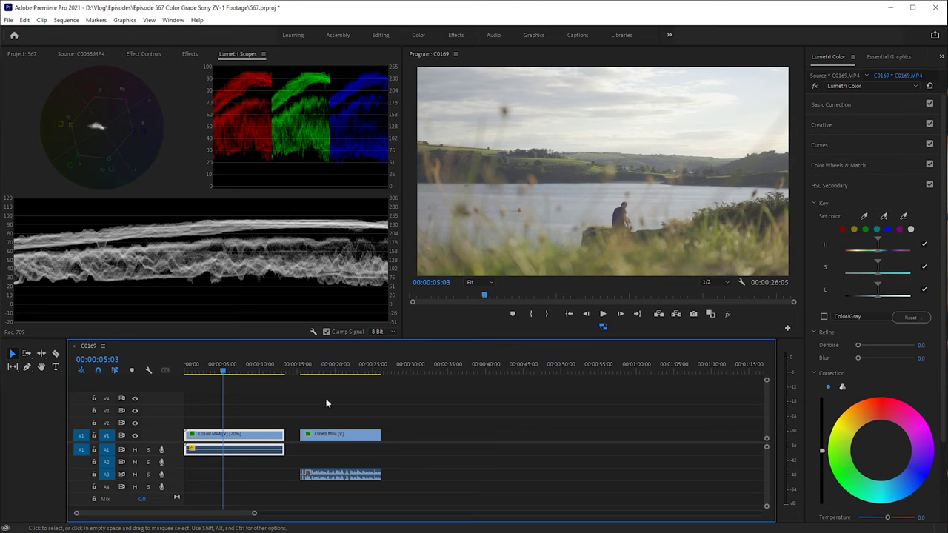
Play the lakeside clip from its start and stop on frame 00:00:03:04
{"action": "mouse_move", "coordinate": [196, 376]}
{"action": "left_mouse_down"}
{"action": "mouse_move", "coordinate": [227, 376]}
{"action": "mouse_move", "coordinate": [190, 385]}
{"action": "left_mouse_up"}
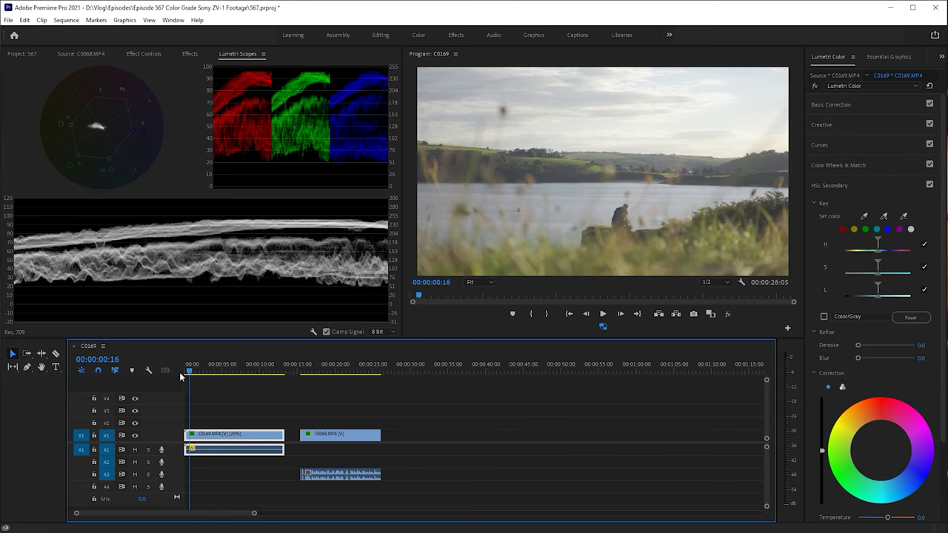
{"action": "key", "text": "space"}
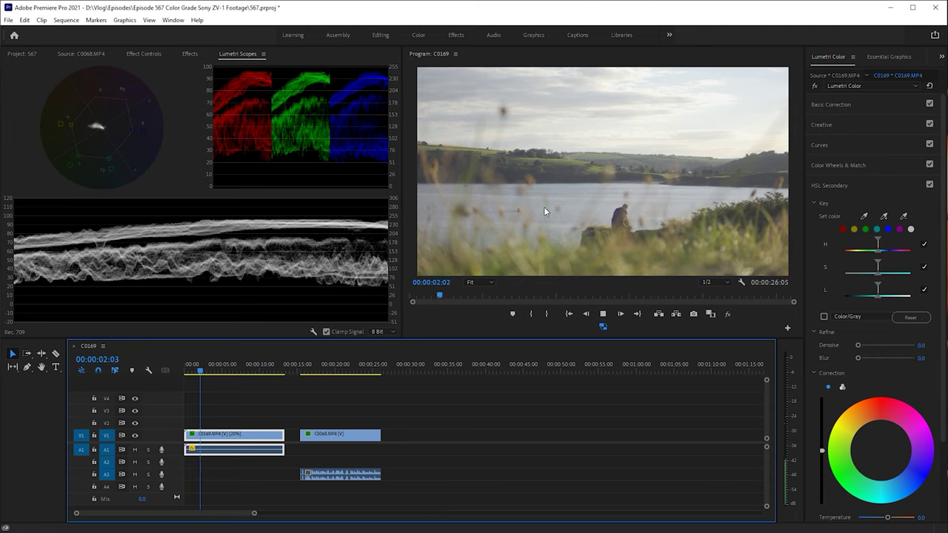
{"action": "key", "text": "space"}
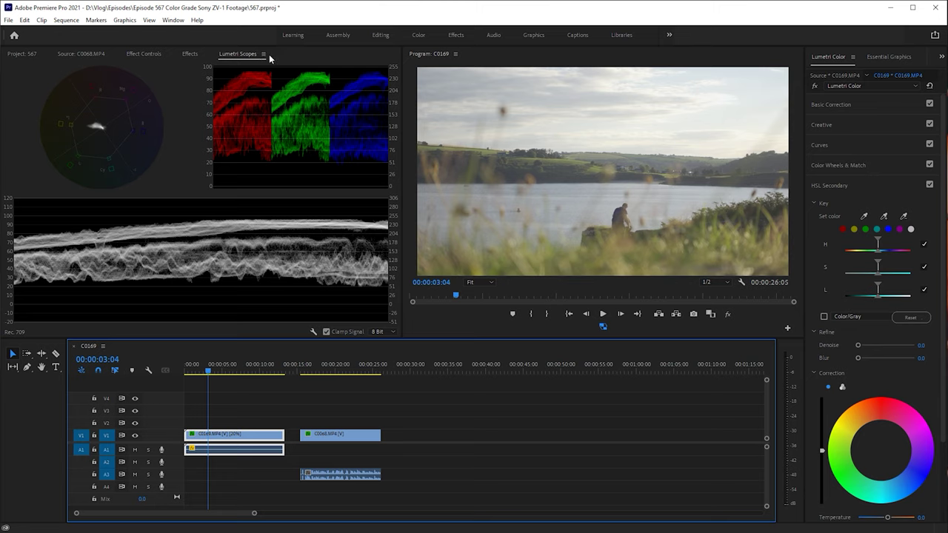
{"action": "left_click", "coordinate": [175, 20]}
In Basic Correction, sample the sky with the WB Selector, setting Temperature to -10.1
{"action": "left_click", "coordinate": [827, 105]}
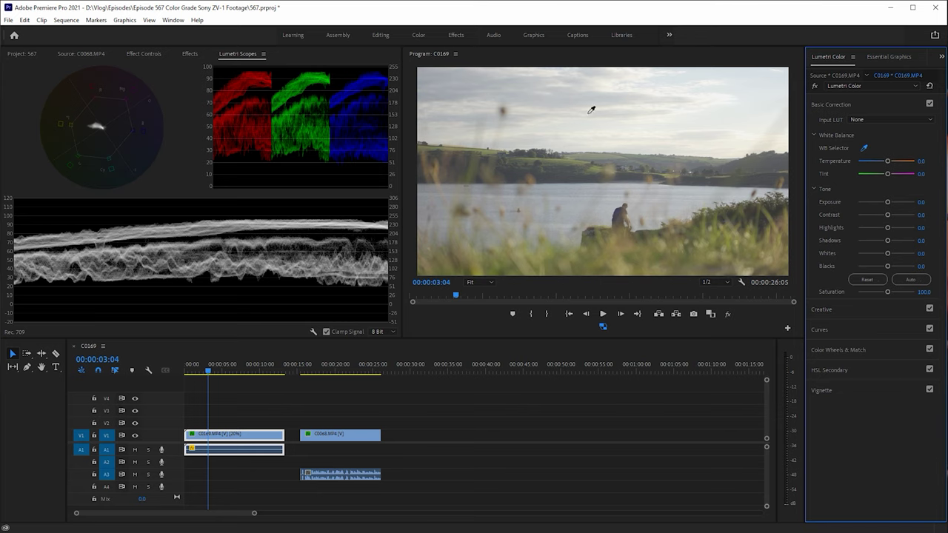
{"action": "left_click", "coordinate": [530, 122]}
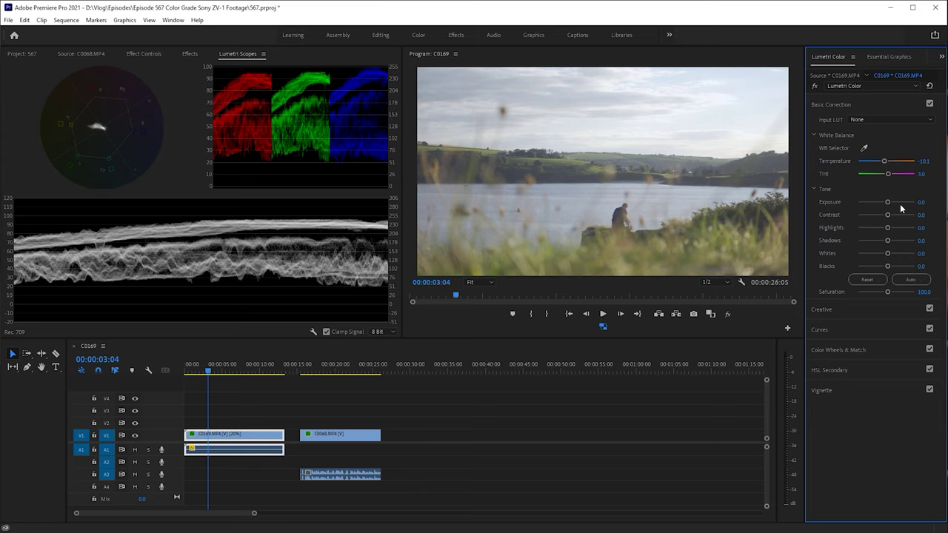
Set Contrast 25.2, Highlights -56.5, Shadows -47.8 and Blacks -60.0, comparing before and after
{"action": "left_click_drag", "start_coordinate": [888, 216], "coordinate": [891, 247]}
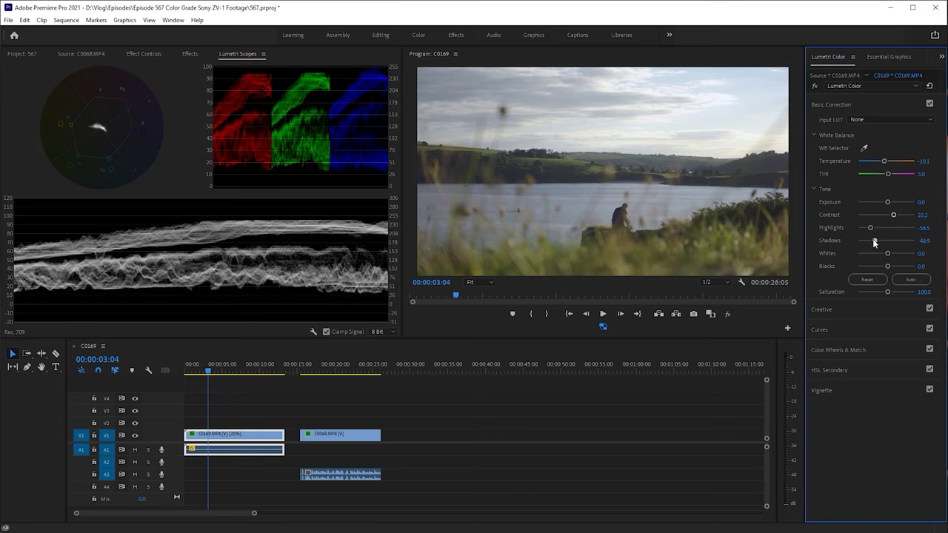
{"action": "left_click_drag", "start_coordinate": [875, 242], "coordinate": [864, 242]}
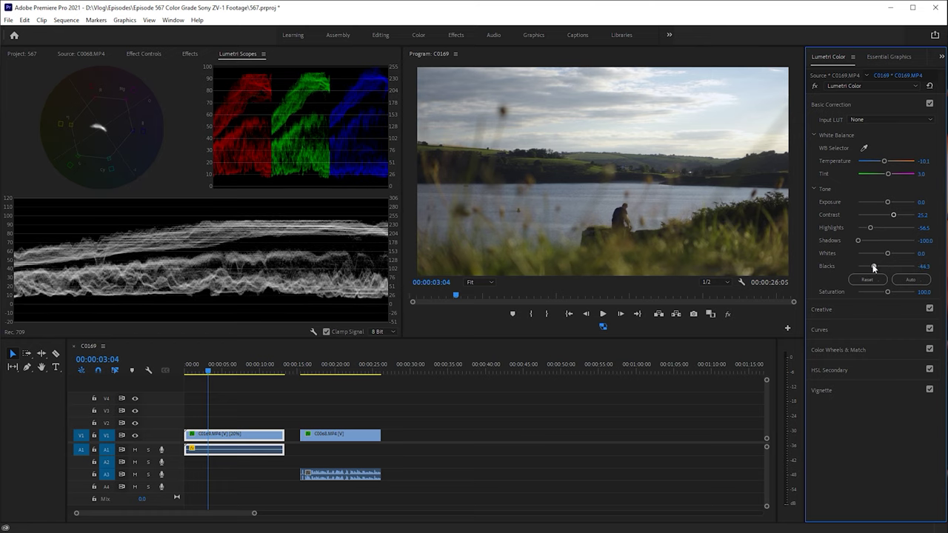
{"action": "left_click", "coordinate": [815, 86]}
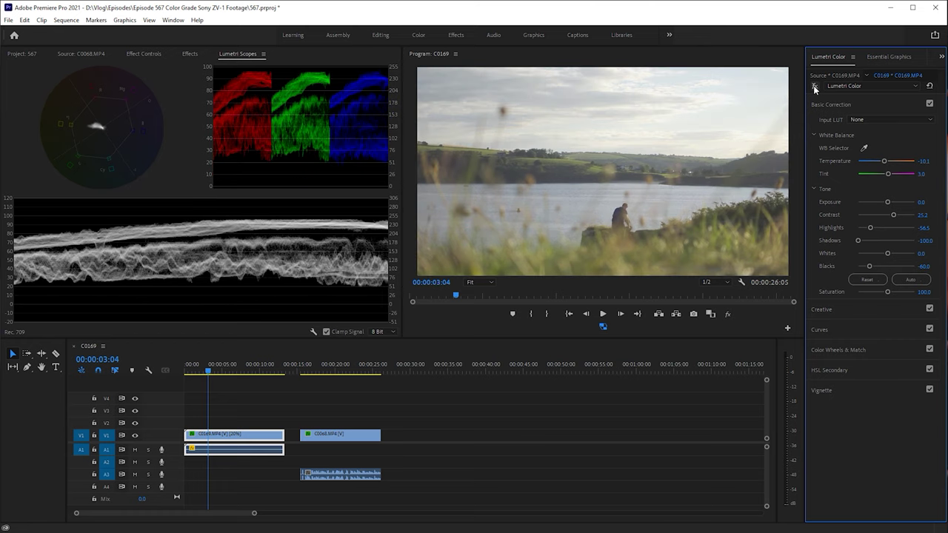
{"action": "left_click", "coordinate": [814, 86]}
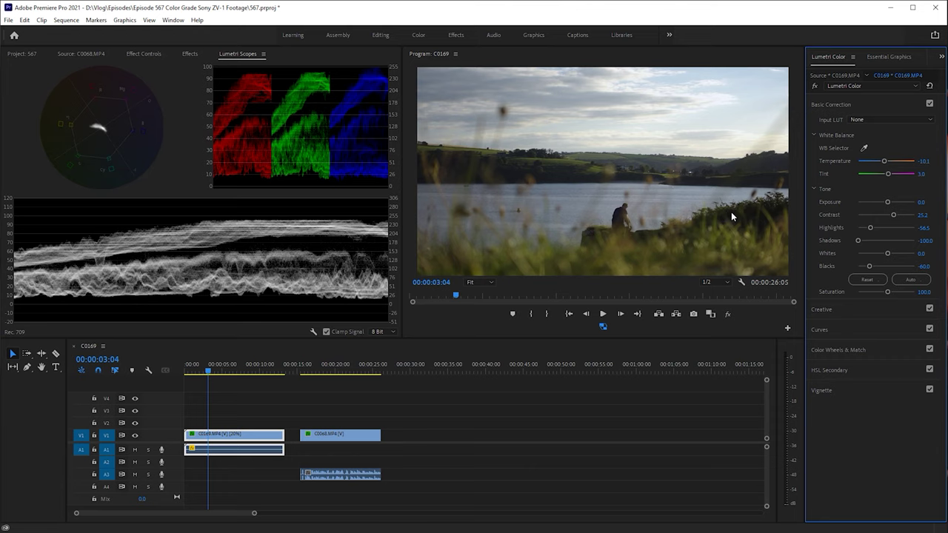
{"action": "left_click_drag", "start_coordinate": [853, 242], "coordinate": [863, 241]}
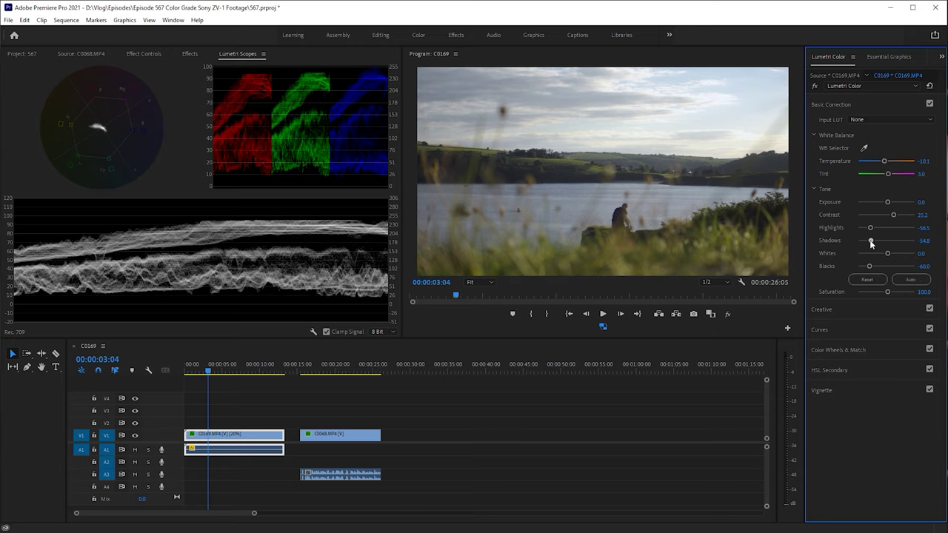
{"action": "left_click_drag", "start_coordinate": [872, 242], "coordinate": [874, 244]}
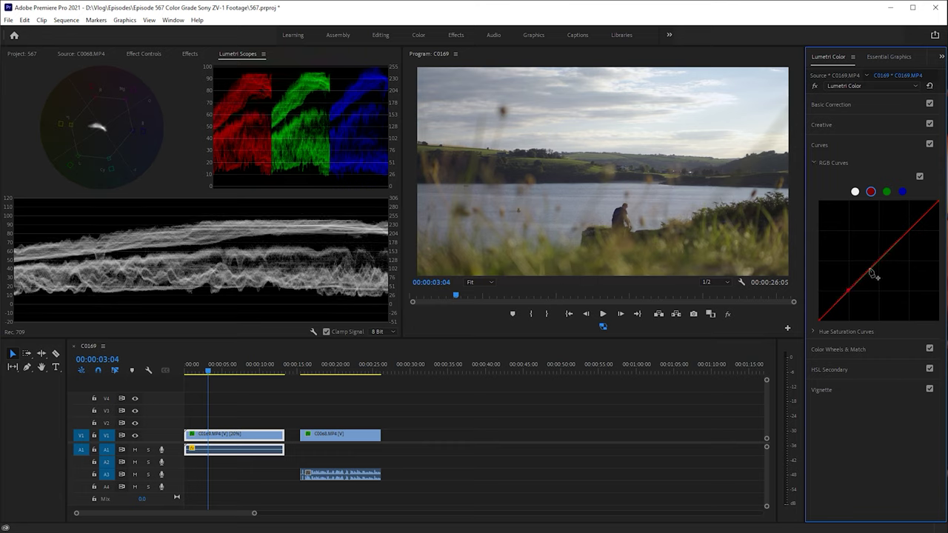
Shape a three-point red curve that pulls red from the shadows, then compare it on and off
{"action": "left_click", "coordinate": [851, 293]}
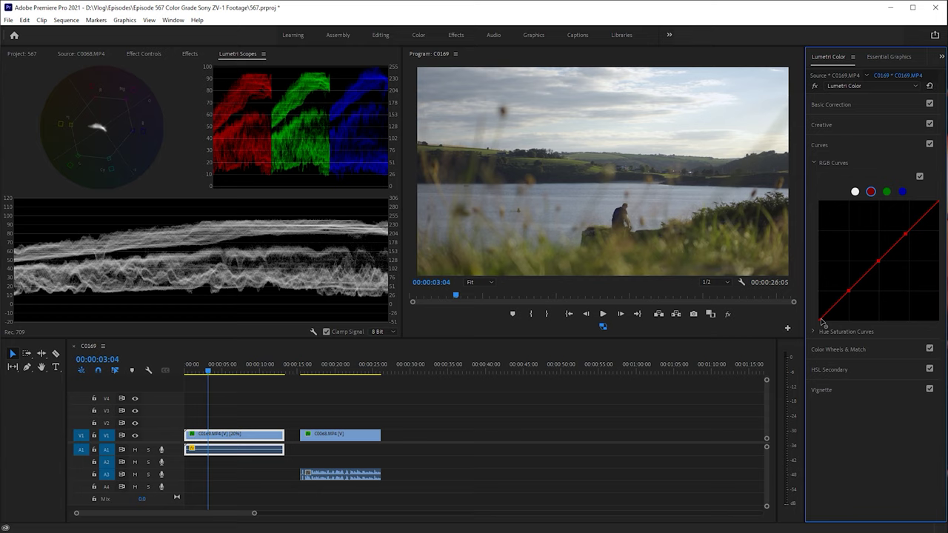
{"action": "left_click_drag", "start_coordinate": [820, 321], "coordinate": [827, 324]}
{"action": "left_click_drag", "start_coordinate": [849, 294], "coordinate": [852, 301]}
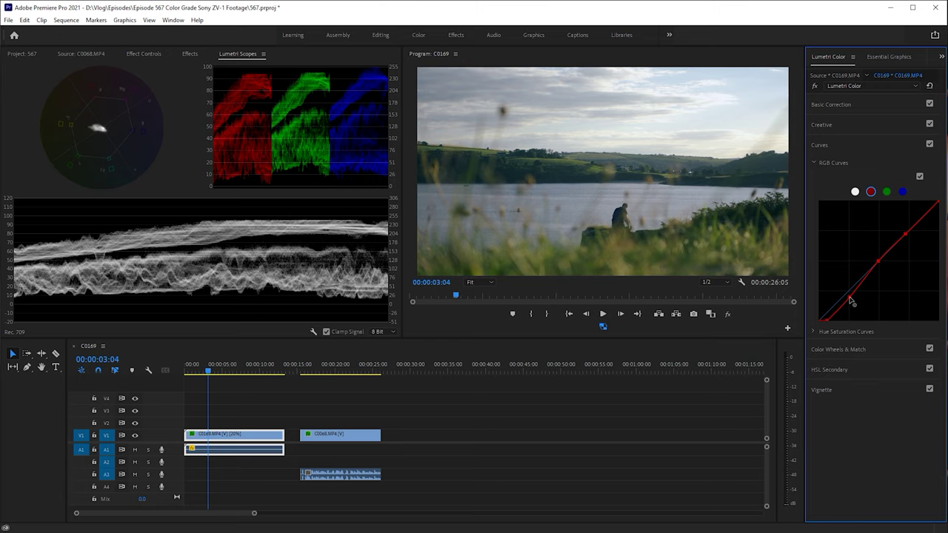
{"action": "left_click", "coordinate": [920, 178]}
{"action": "left_click", "coordinate": [920, 178]}
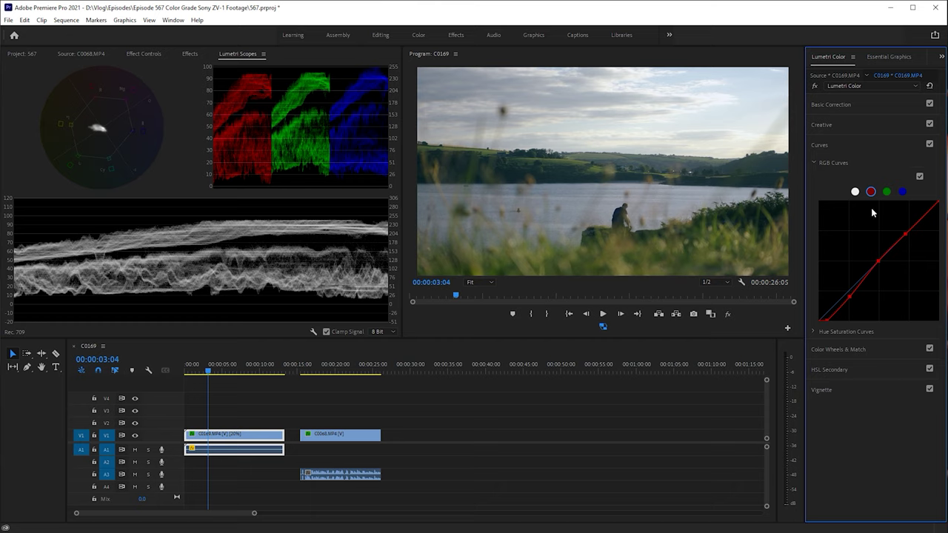
Return RGB Curves to the luma channel and expand the Hue Saturation Curves
{"action": "left_click", "coordinate": [856, 192]}
{"action": "left_click", "coordinate": [815, 332]}
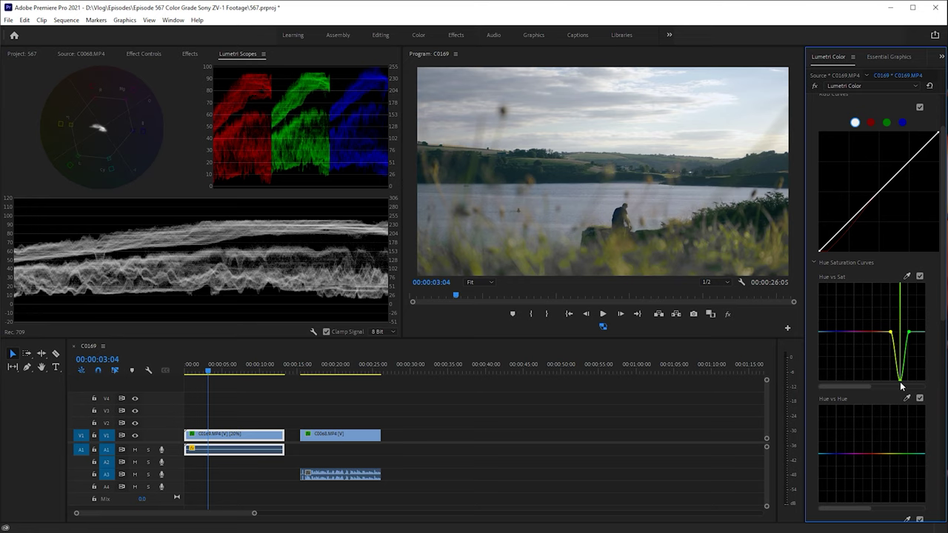
Ease the yellow-green saturation dip upward and add a subtle Hue vs Hue shift to the grass
{"action": "left_click", "coordinate": [920, 277]}
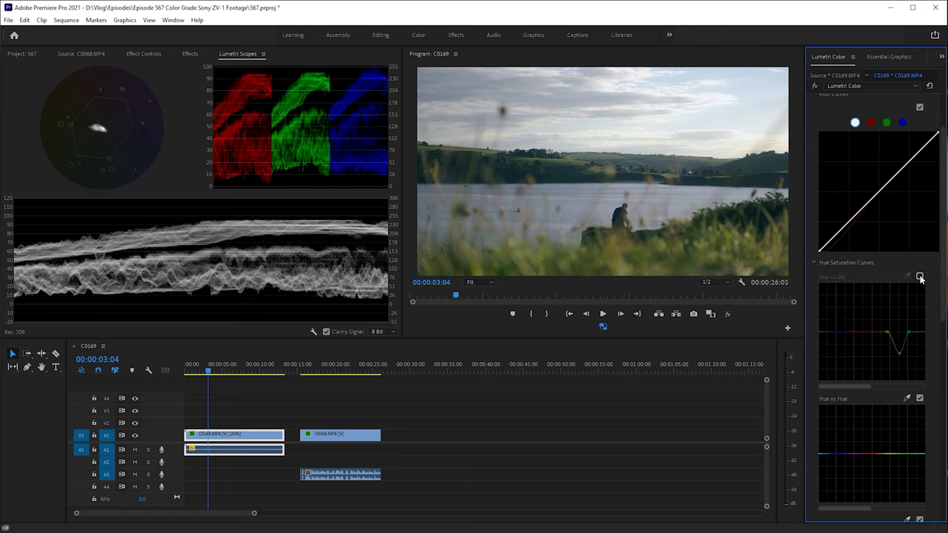
{"action": "left_click", "coordinate": [920, 278]}
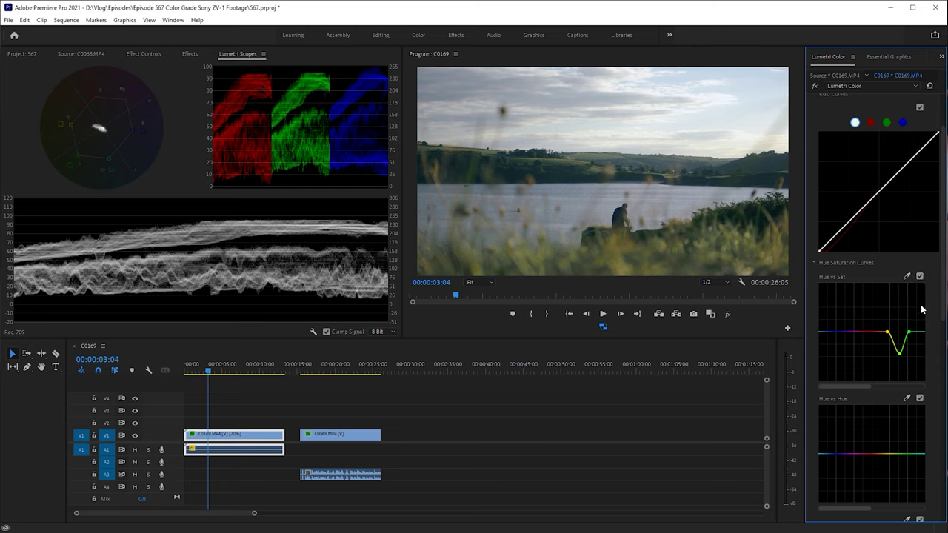
{"action": "left_click_drag", "start_coordinate": [906, 361], "coordinate": [915, 338]}
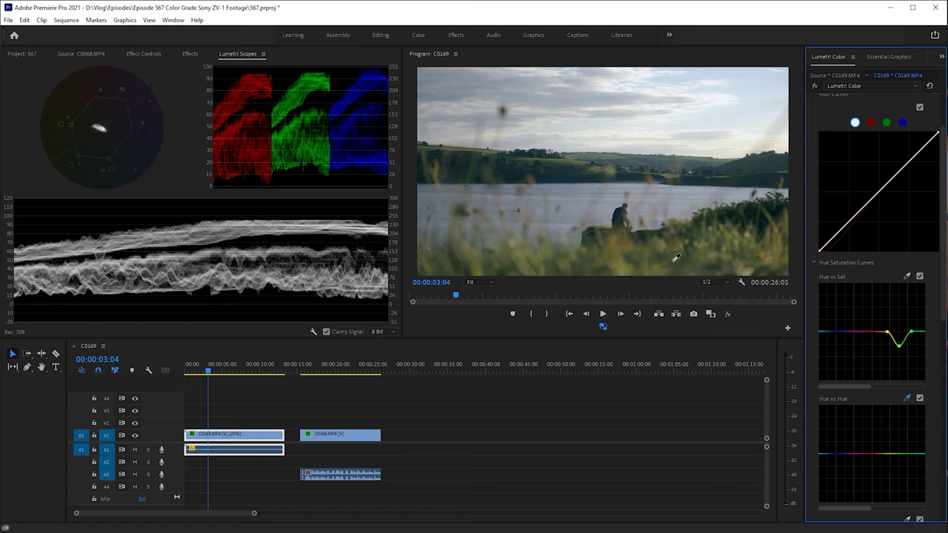
{"action": "left_click", "coordinate": [897, 454]}
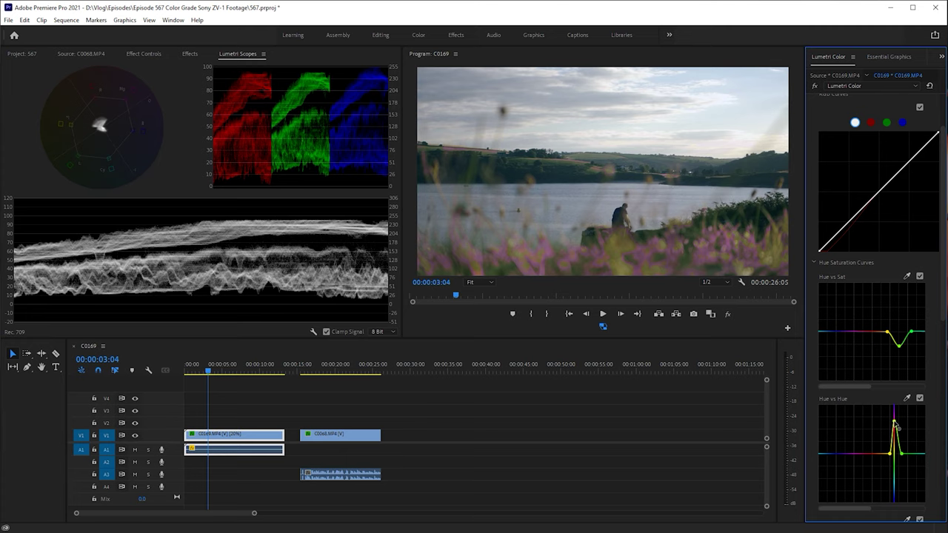
{"action": "left_click_drag", "start_coordinate": [898, 428], "coordinate": [900, 453]}
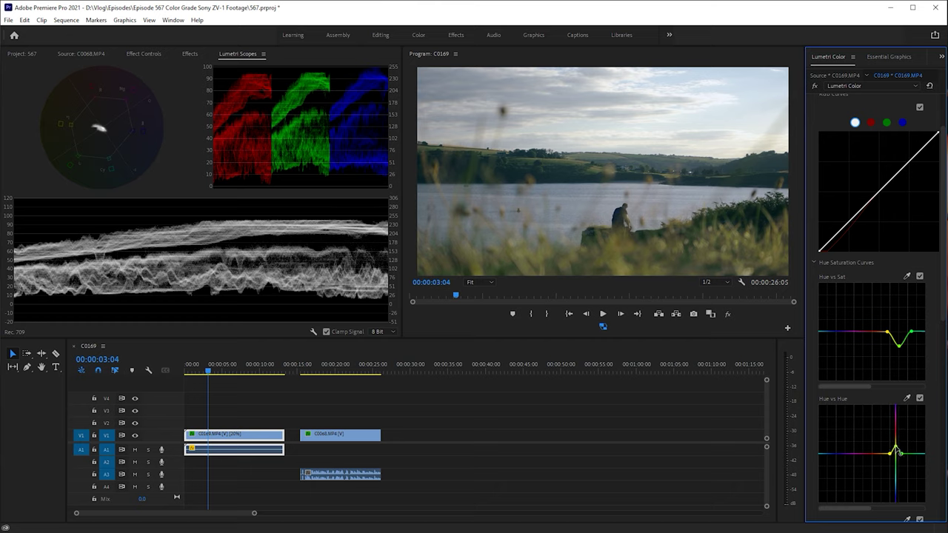
{"action": "left_click", "coordinate": [920, 398]}
{"action": "left_click", "coordinate": [920, 399]}
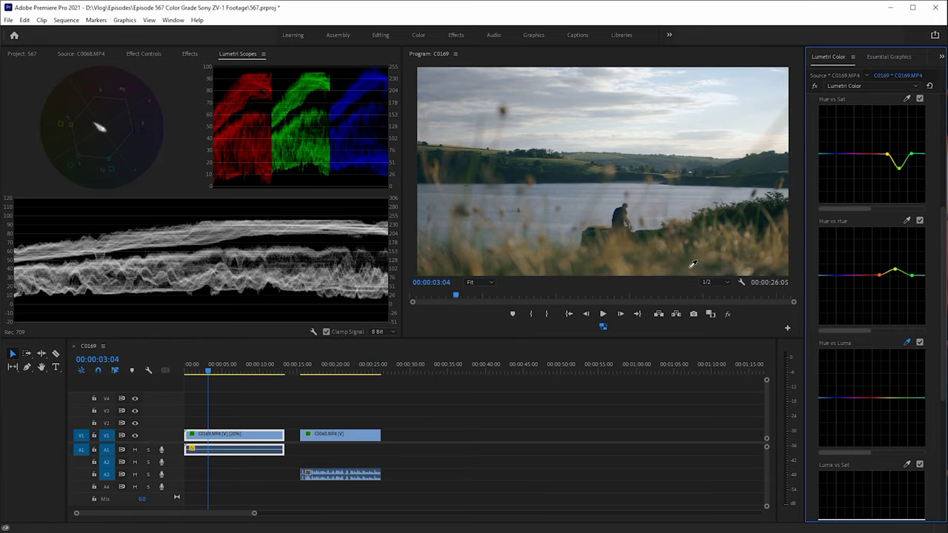
Reset the Hue vs Luma curve, then lower both ends of Luma vs Sat
{"action": "left_click_drag", "start_coordinate": [899, 400], "coordinate": [904, 468]}
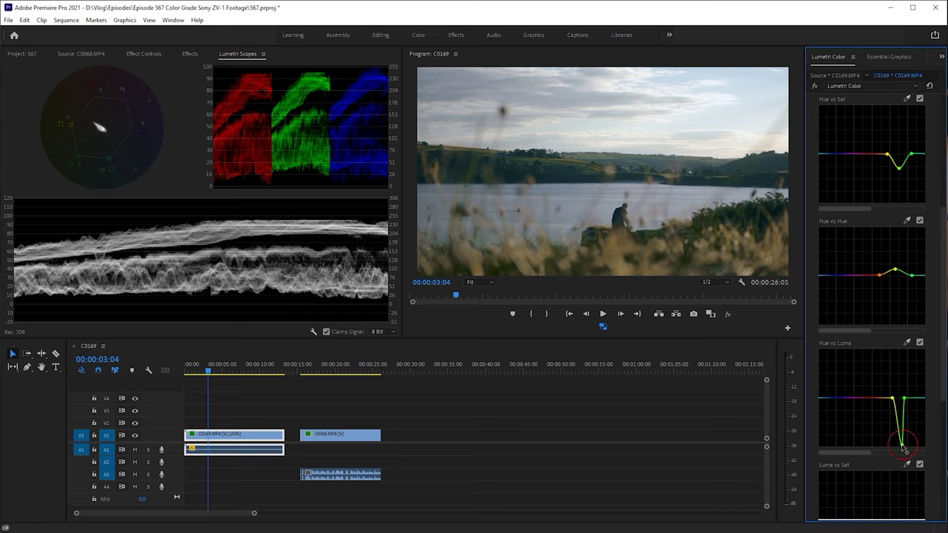
{"action": "double_click", "coordinate": [903, 444]}
{"action": "scroll", "coordinate": [893, 439], "scroll_direction": "down", "scroll_amount": 1}
{"action": "scroll", "coordinate": [894, 439], "scroll_direction": "down", "scroll_amount": 2}
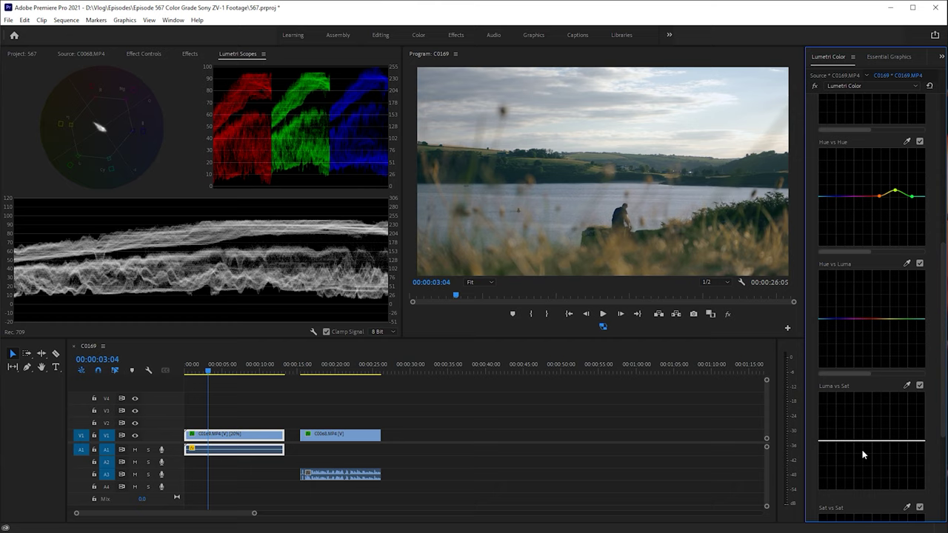
{"action": "left_click", "coordinate": [834, 442]}
{"action": "left_click_drag", "start_coordinate": [819, 441], "coordinate": [819, 489]}
{"action": "left_click_drag", "start_coordinate": [924, 442], "coordinate": [924, 483]}
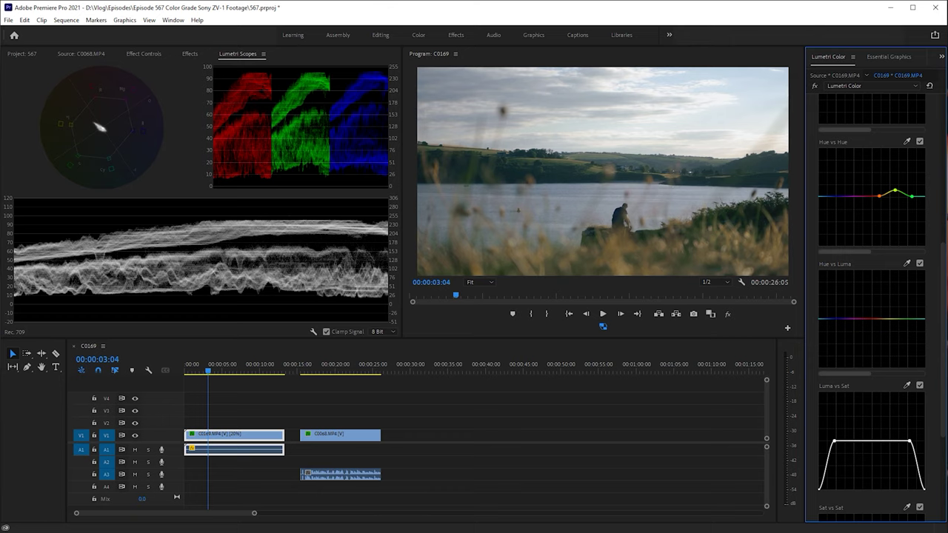
Sample the sky's blue in Hue vs Sat and raise that point to boost its saturation
{"action": "scroll", "coordinate": [863, 428], "scroll_direction": "down", "scroll_amount": 1}
{"action": "scroll", "coordinate": [863, 428], "scroll_direction": "up", "scroll_amount": 1}
{"action": "scroll", "coordinate": [864, 428], "scroll_direction": "up", "scroll_amount": 5}
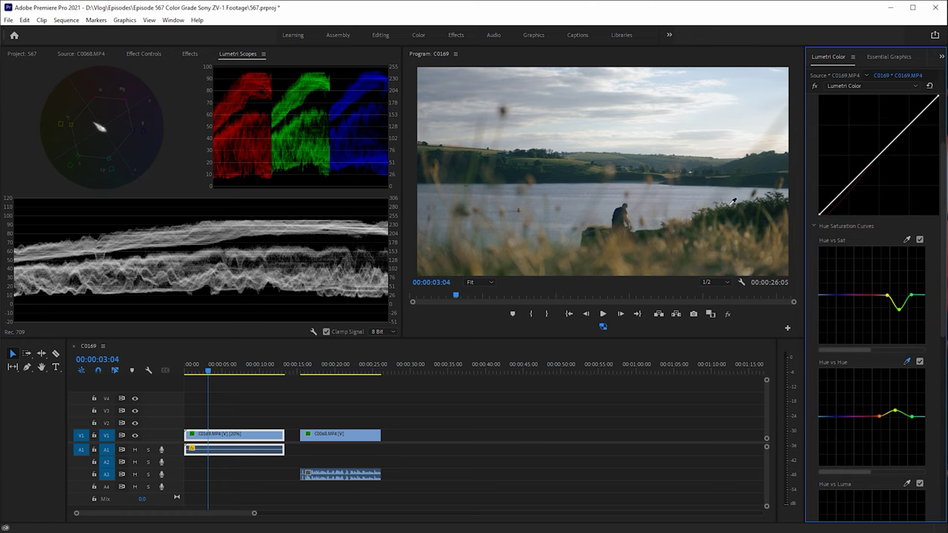
{"action": "left_click", "coordinate": [668, 78]}
{"action": "left_click", "coordinate": [681, 77]}
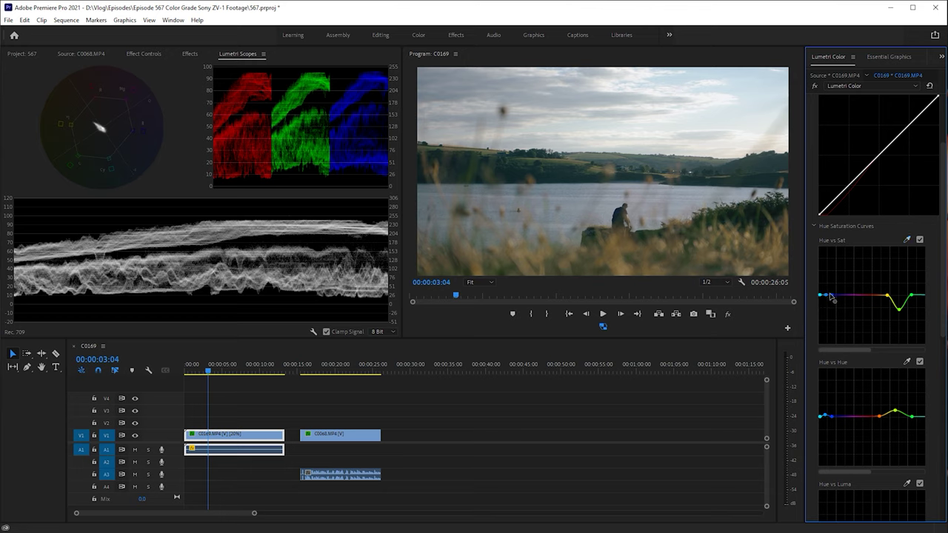
{"action": "left_click_drag", "start_coordinate": [830, 295], "coordinate": [829, 271]}
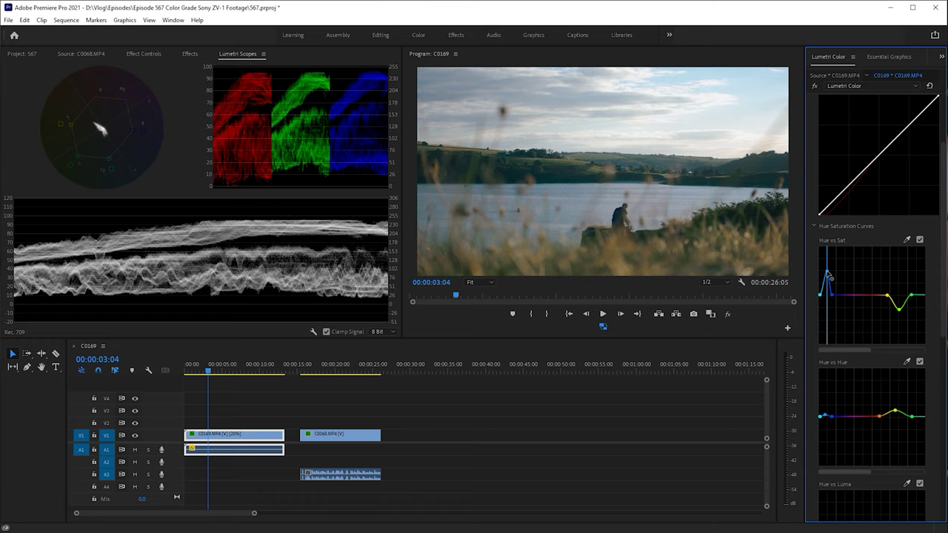
Try darkening the blue and cyan tones in Hue vs Luma, then restore them to normal
{"action": "scroll", "coordinate": [885, 409], "scroll_direction": "down", "scroll_amount": 1}
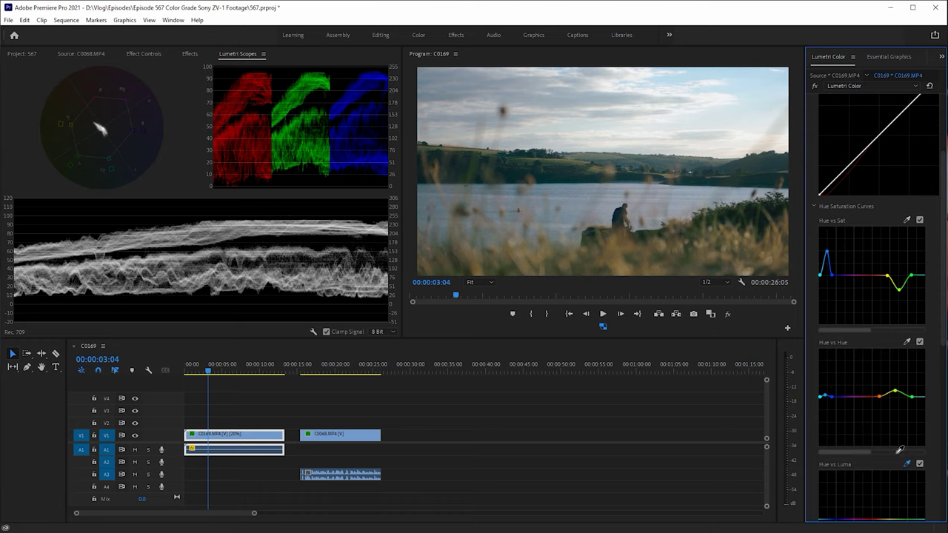
{"action": "scroll", "coordinate": [835, 466], "scroll_direction": "down", "scroll_amount": 3}
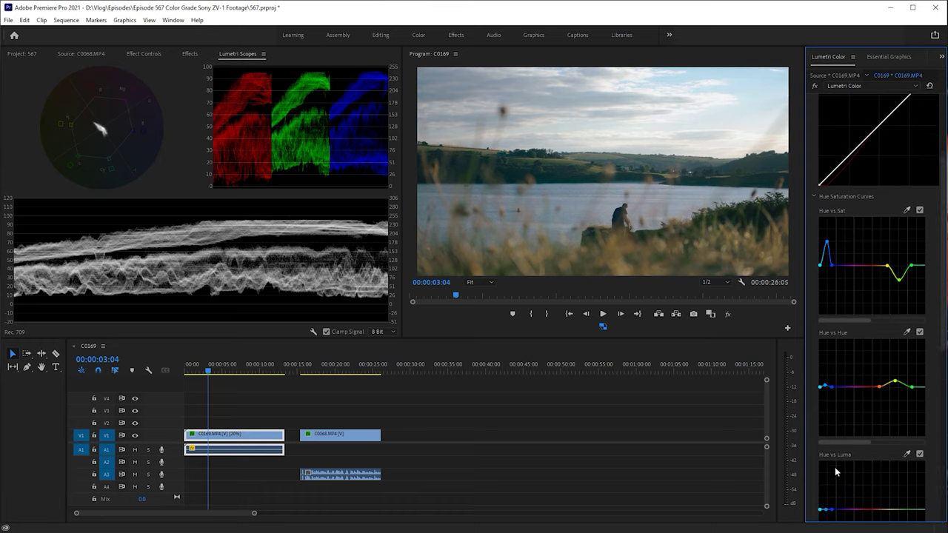
{"action": "left_click", "coordinate": [826, 461]}
{"action": "left_click_drag", "start_coordinate": [826, 461], "coordinate": [827, 497]}
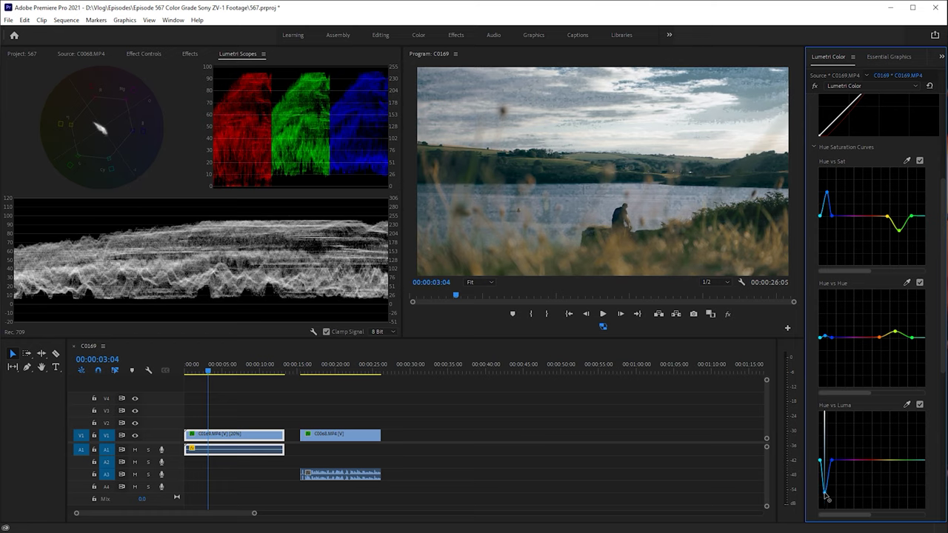
{"action": "left_click_drag", "start_coordinate": [828, 498], "coordinate": [831, 471]}
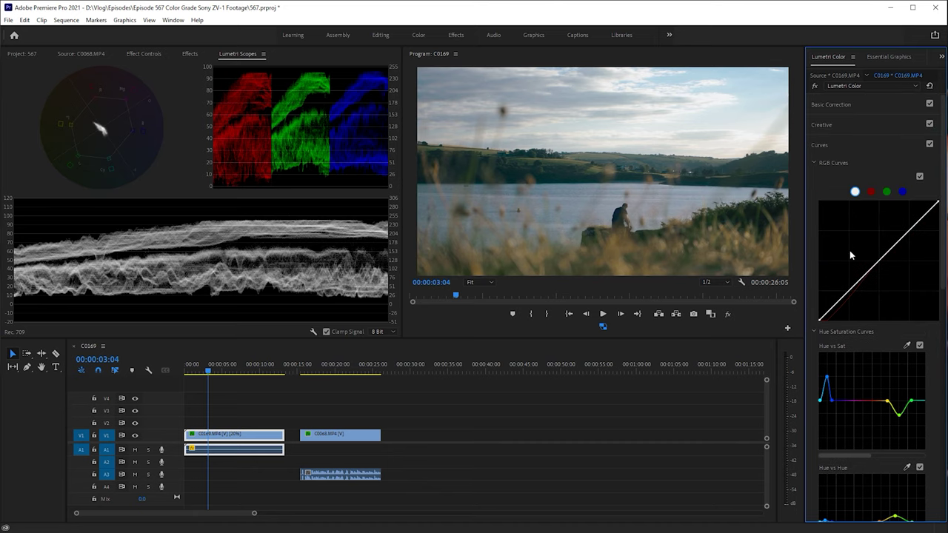
Set Saturation to 120 and warm the Temperature slightly, comparing against the bypassed grade
{"action": "left_click", "coordinate": [858, 125]}
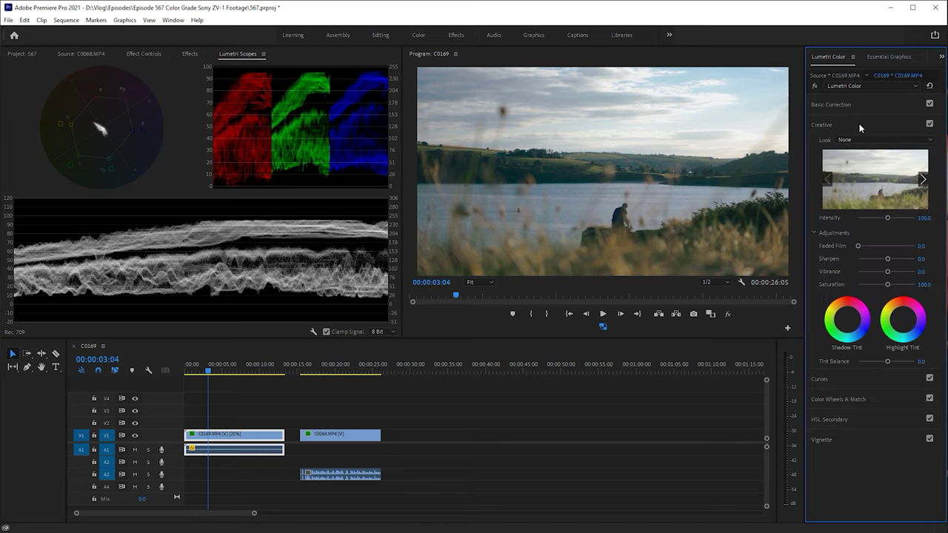
{"action": "left_click", "coordinate": [860, 106]}
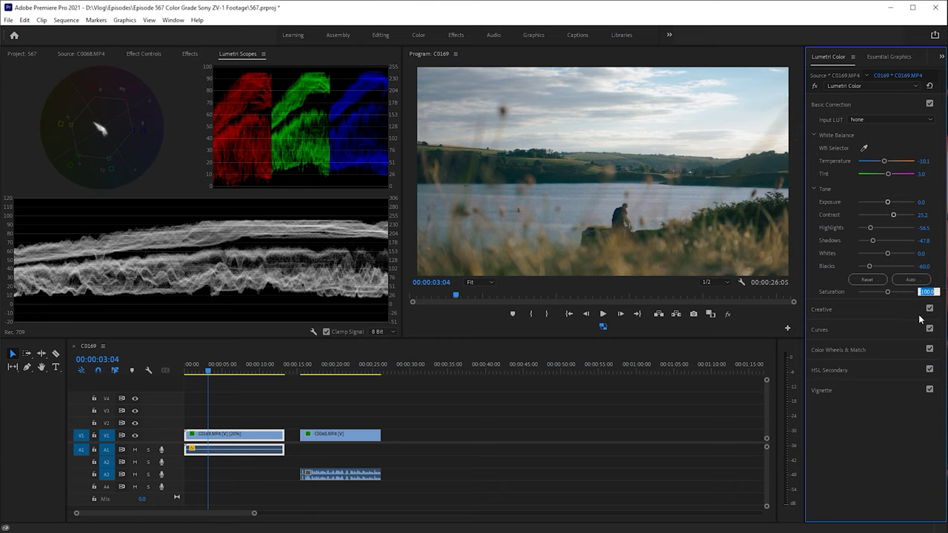
{"action": "type", "text": "120"}
{"action": "key", "text": "Return"}
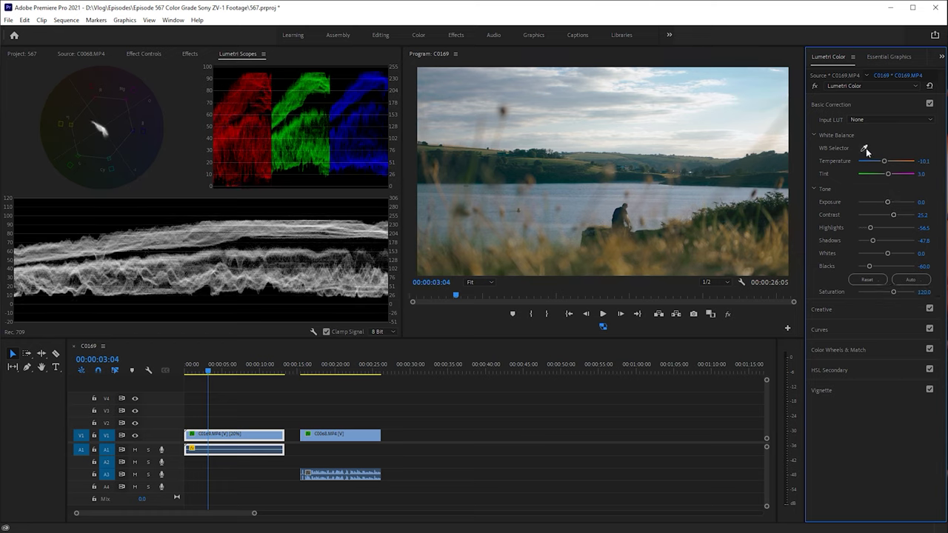
{"action": "left_click_drag", "start_coordinate": [884, 163], "coordinate": [890, 164]}
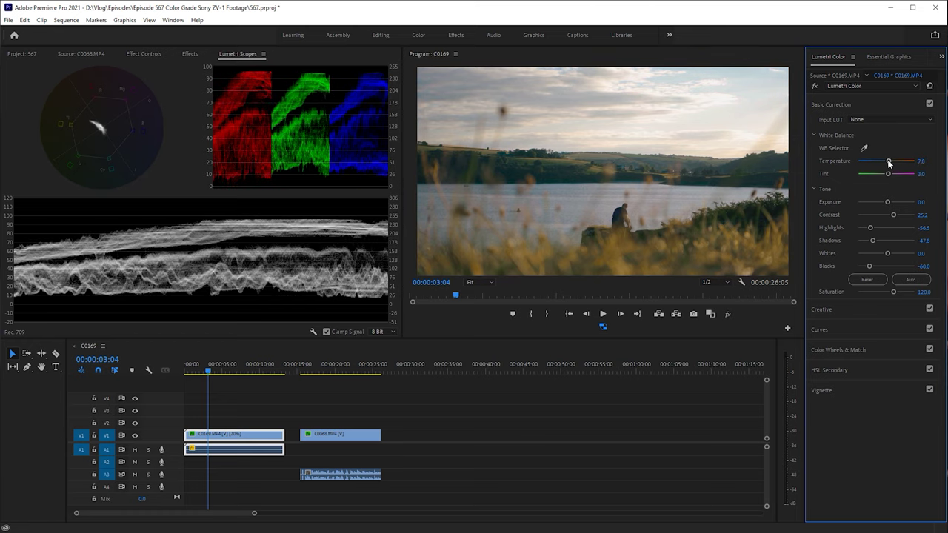
{"action": "left_click", "coordinate": [815, 86]}
{"action": "left_click", "coordinate": [815, 86]}
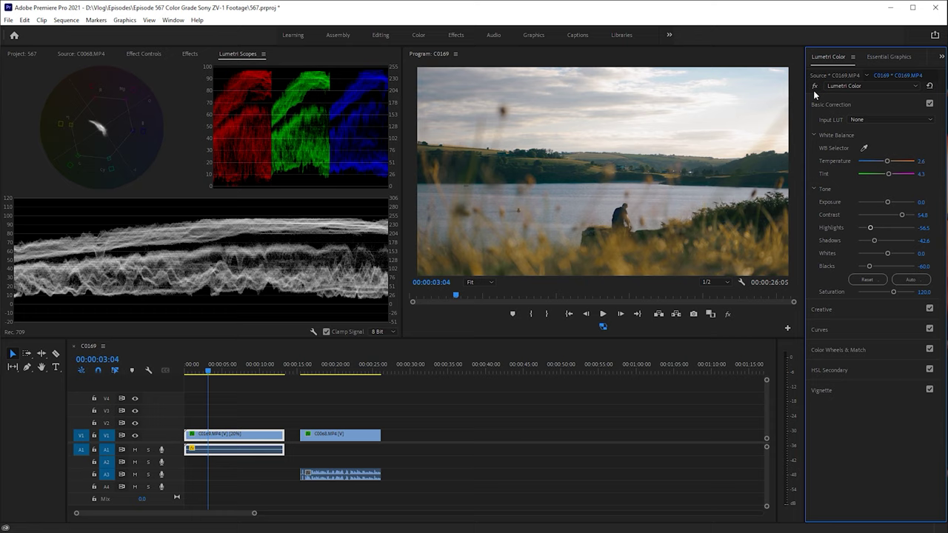
Expand Vignette and nudge the Amount slightly negative to darken the edges
{"action": "left_click", "coordinate": [881, 390]}
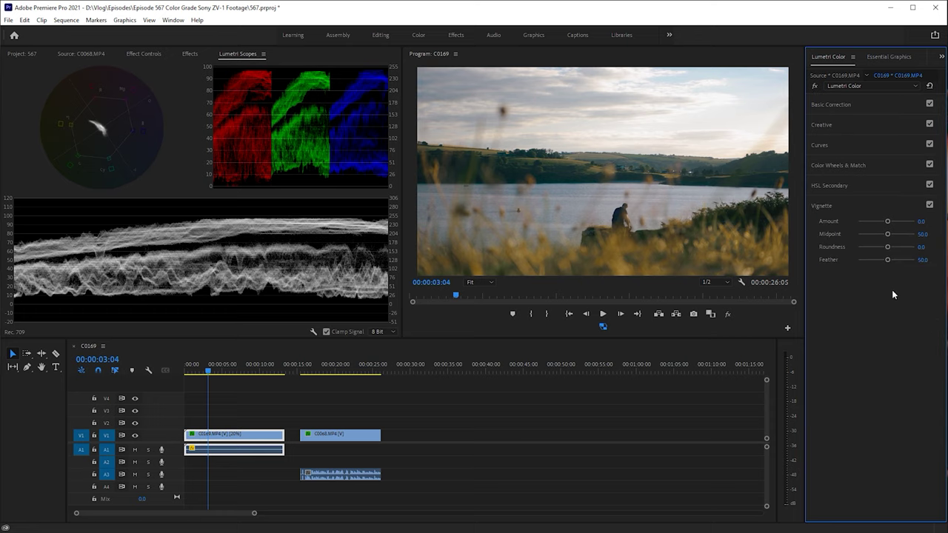
{"action": "mouse_move", "coordinate": [888, 223]}
{"action": "left_mouse_down"}
{"action": "mouse_move", "coordinate": [833, 222]}
{"action": "mouse_move", "coordinate": [885, 228]}
{"action": "left_mouse_up"}
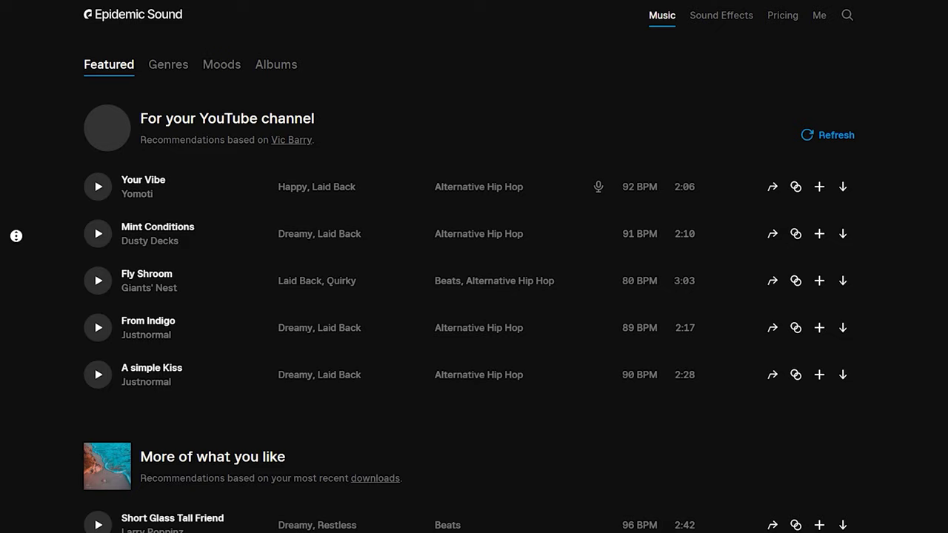
Browse the Now Trending collection in Epidemic Sound and preview the track So Casual
{"action": "scroll", "coordinate": [17, 237], "scroll_direction": "down", "scroll_amount": 4}
{"action": "scroll", "coordinate": [14, 262], "scroll_direction": "down", "scroll_amount": 5}
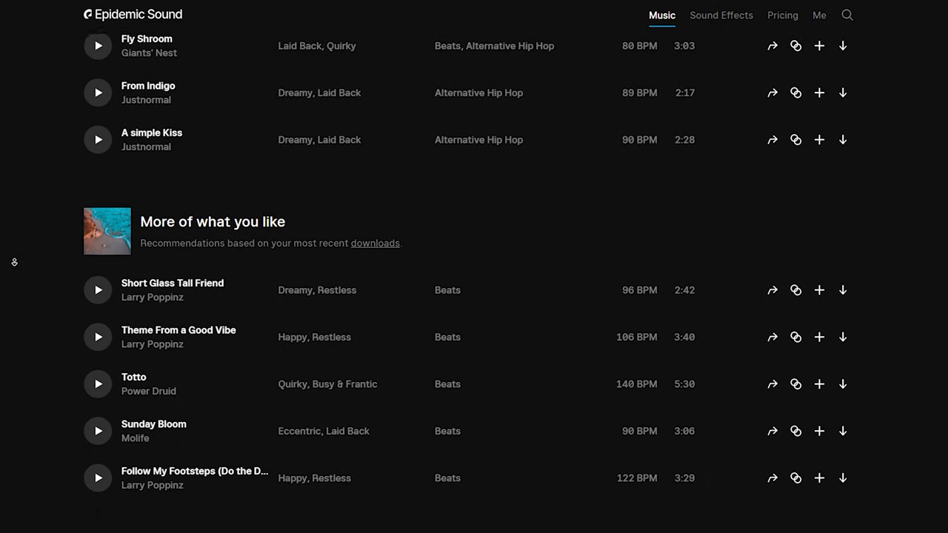
{"action": "scroll", "coordinate": [14, 263], "scroll_direction": "down", "scroll_amount": 3}
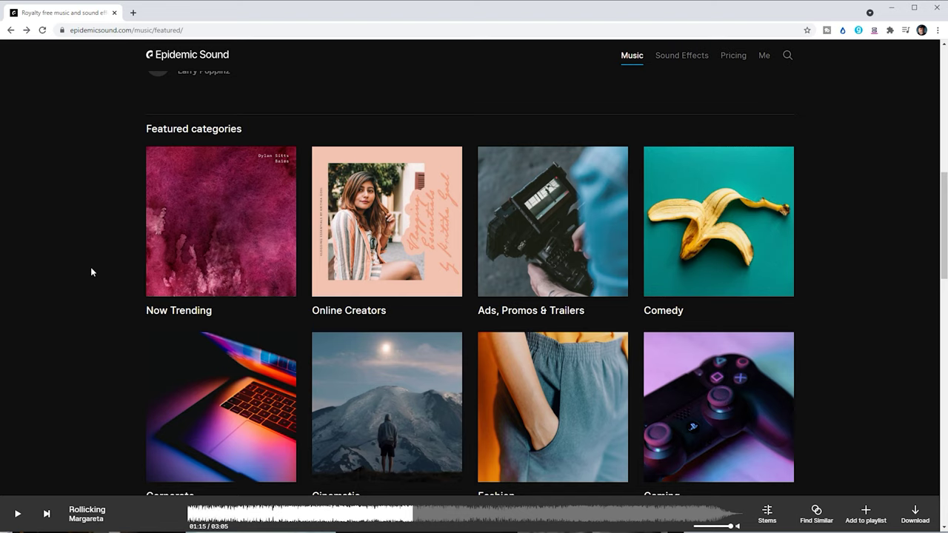
{"action": "left_click", "coordinate": [189, 317]}
{"action": "scroll", "coordinate": [181, 317], "scroll_direction": "down", "scroll_amount": 2}
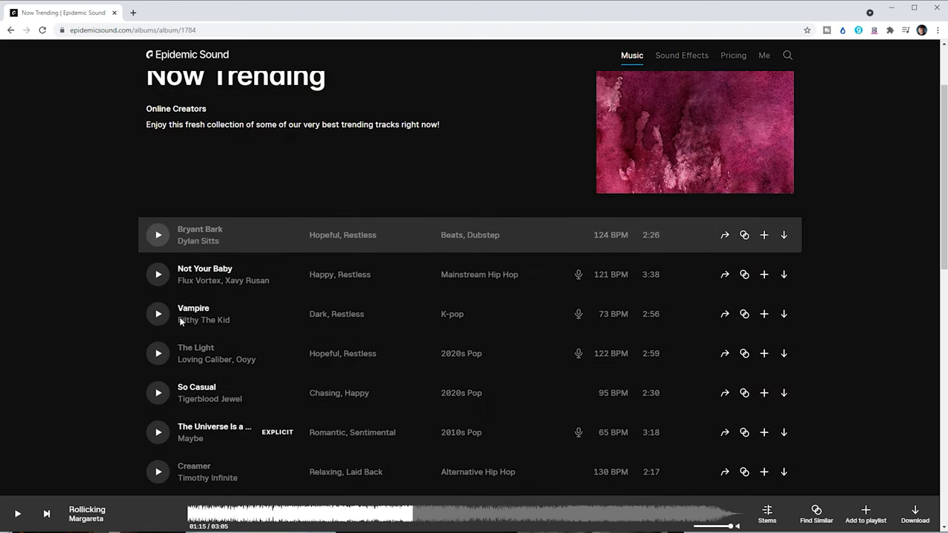
{"action": "left_click", "coordinate": [158, 344]}
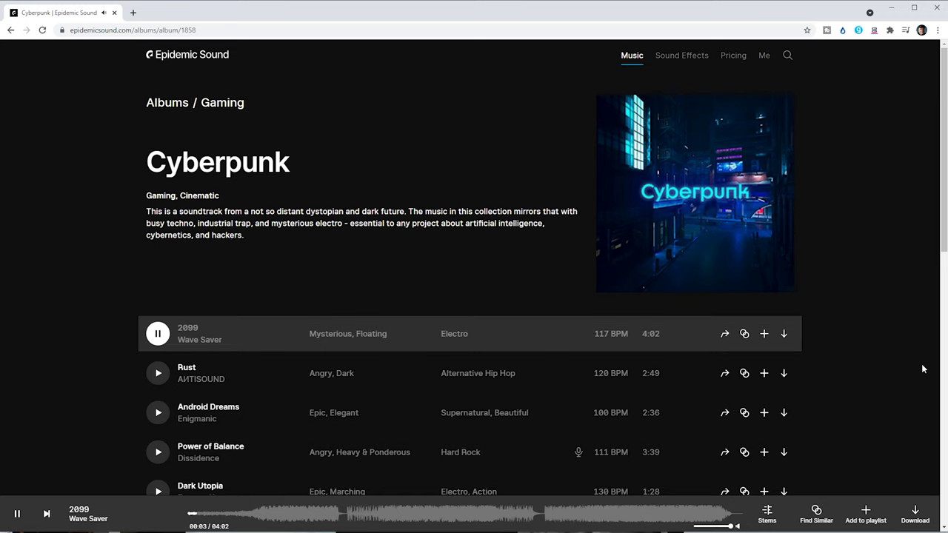
Save the track 2099 to the Vic Saves playlist
{"action": "left_click", "coordinate": [872, 514]}
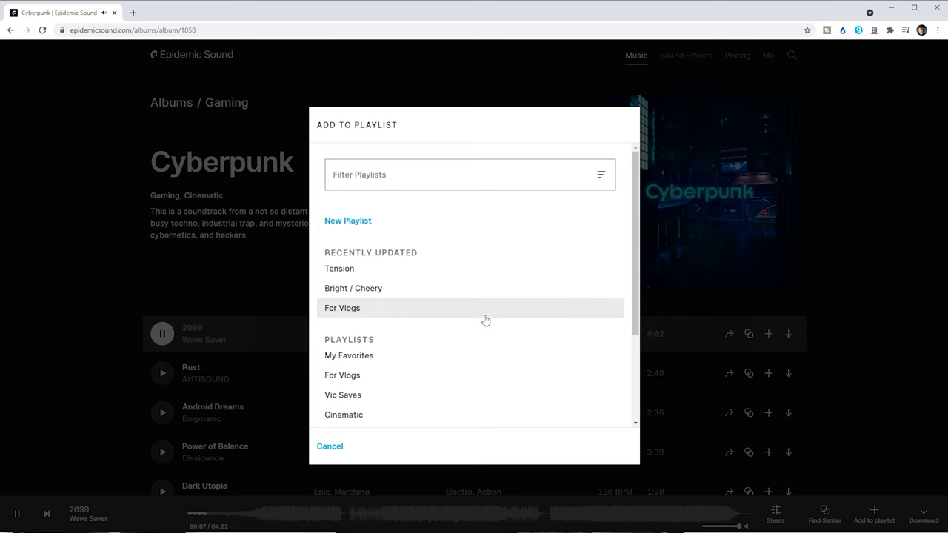
{"action": "scroll", "coordinate": [418, 312], "scroll_direction": "down", "scroll_amount": 3}
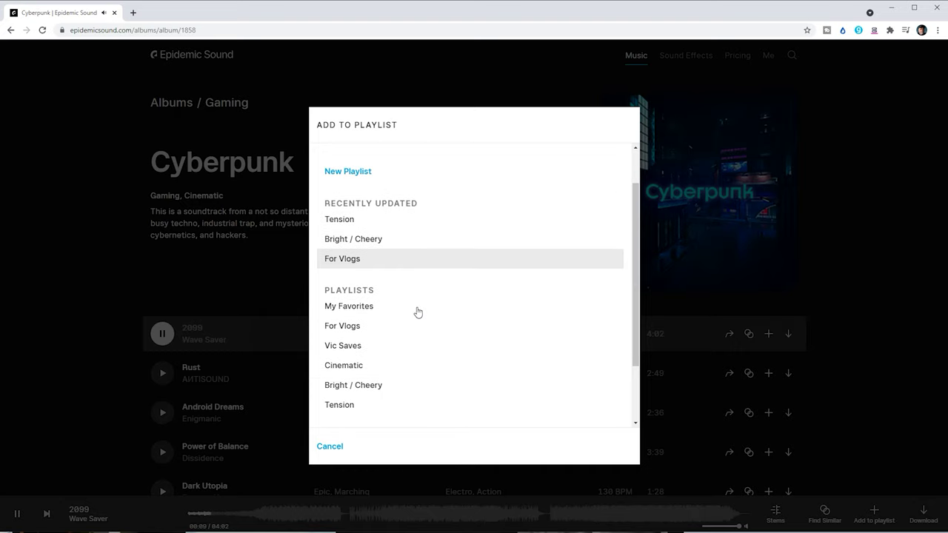
{"action": "left_click", "coordinate": [362, 297]}
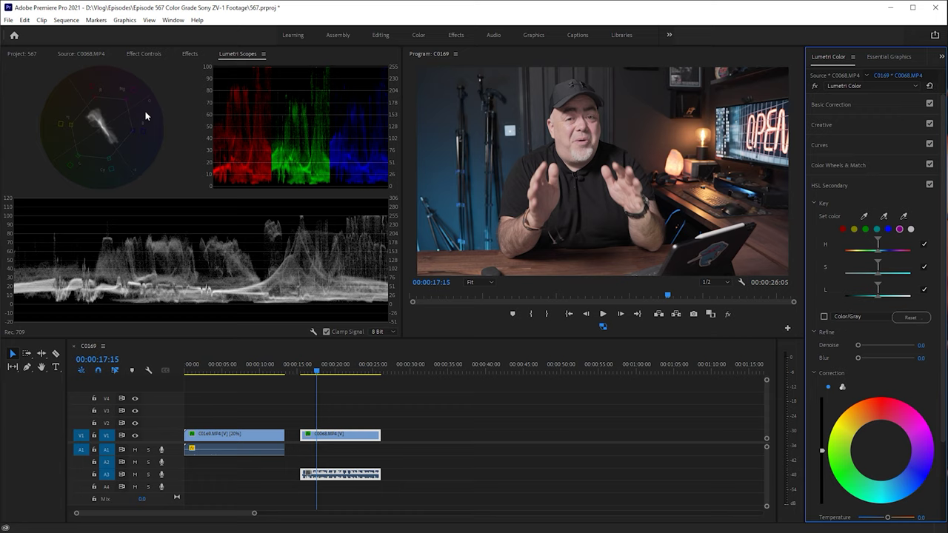
Hide the Waveform (Luma) and Parade (RGB) scopes so only the enlarged vectorscope remains
{"action": "right_click", "coordinate": [81, 111]}
{"action": "left_click", "coordinate": [122, 156]}
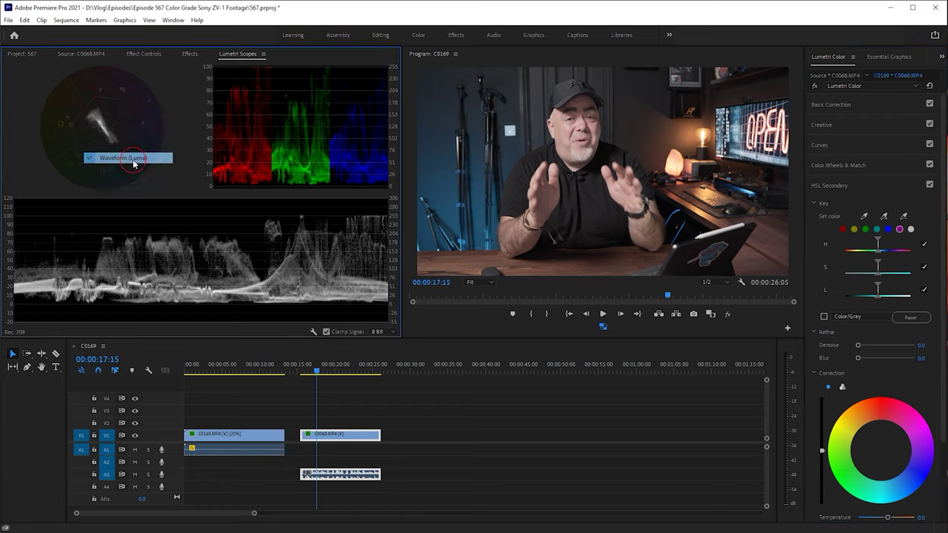
{"action": "right_click", "coordinate": [141, 165]}
{"action": "left_click", "coordinate": [172, 203]}
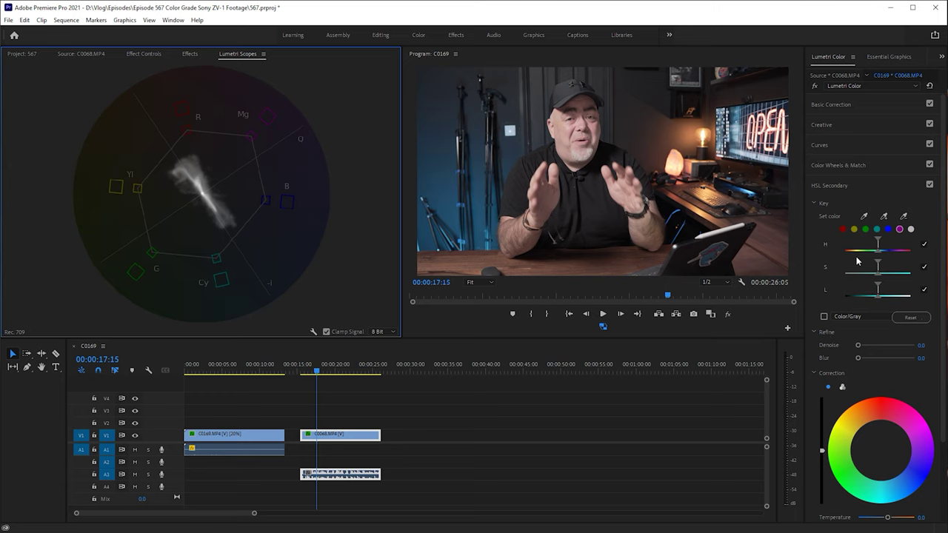
{"action": "left_click", "coordinate": [877, 229]}
Sample the skin colour, soften the key with Denoise 78.3 and Blur 13.8, and add more face
{"action": "left_click", "coordinate": [866, 216]}
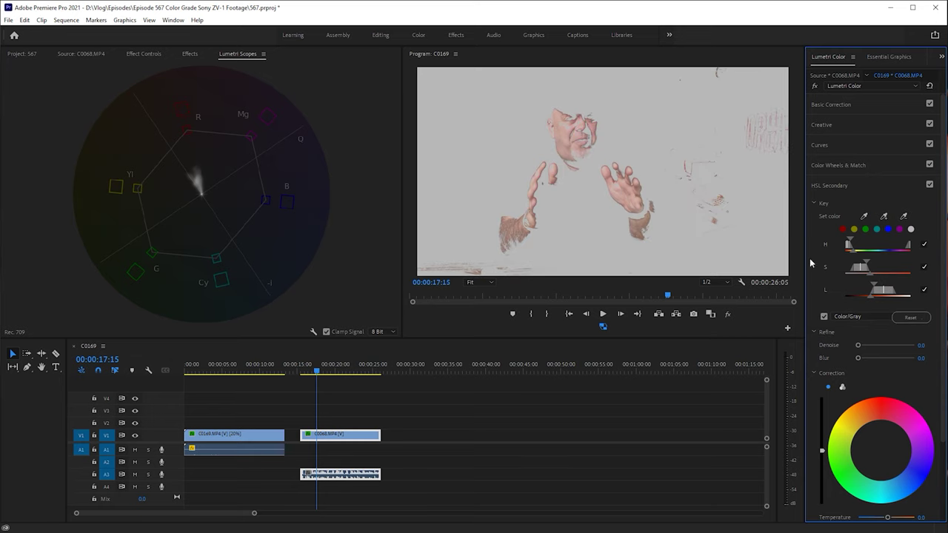
{"action": "left_click_drag", "start_coordinate": [864, 347], "coordinate": [873, 346]}
{"action": "left_click_drag", "start_coordinate": [859, 358], "coordinate": [883, 359]}
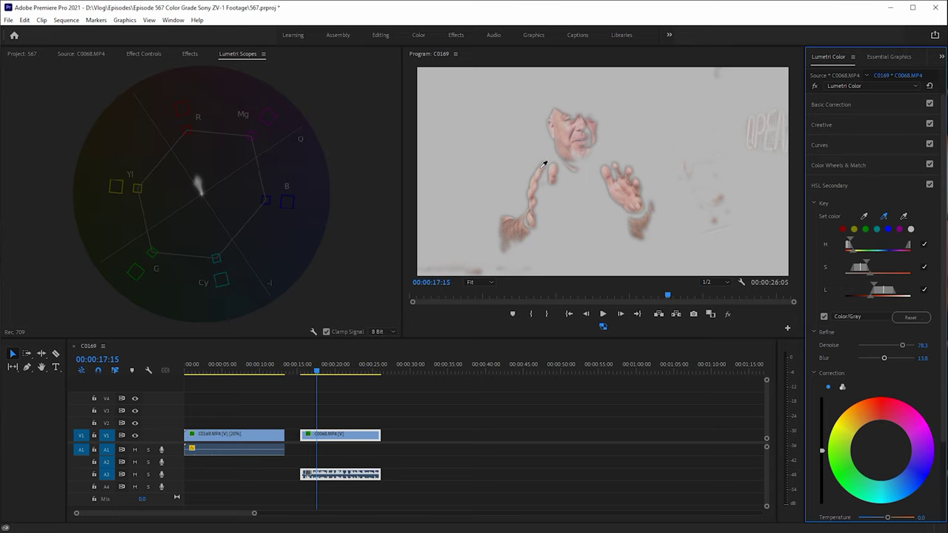
{"action": "left_click", "coordinate": [577, 162]}
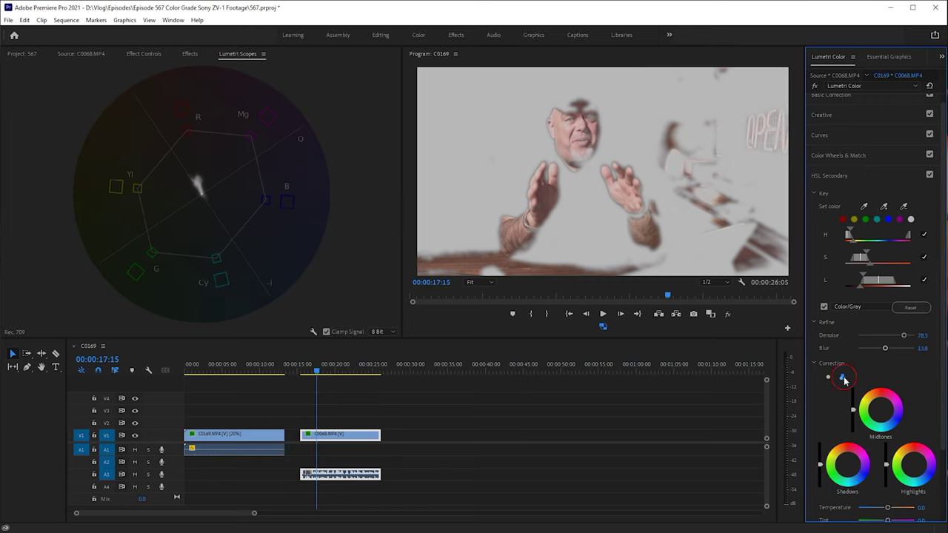
Switch the HSL Secondary correction to three-way wheels and trial a cooler Temperature before resetting it
{"action": "scroll", "coordinate": [852, 375], "scroll_direction": "down", "scroll_amount": 1}
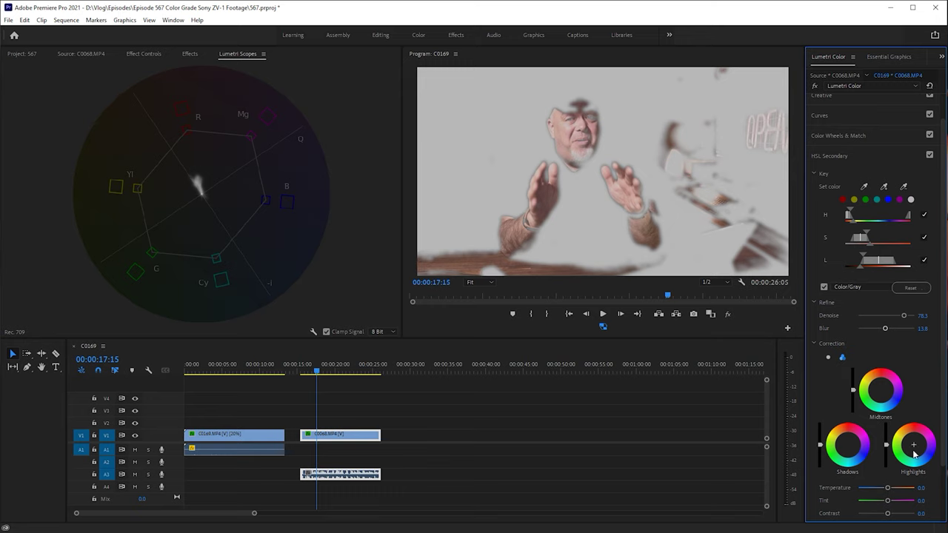
{"action": "scroll", "coordinate": [889, 401], "scroll_direction": "down", "scroll_amount": 2}
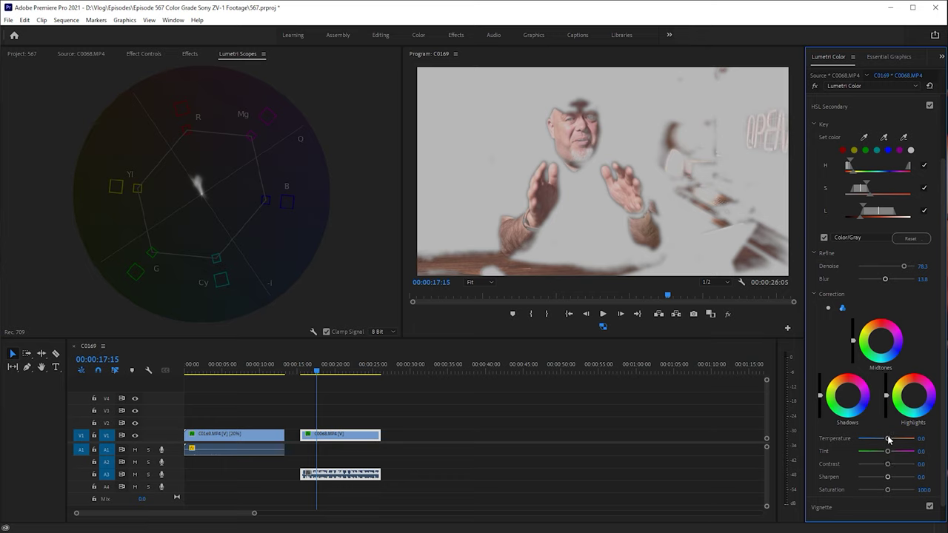
{"action": "left_click_drag", "start_coordinate": [889, 440], "coordinate": [786, 452]}
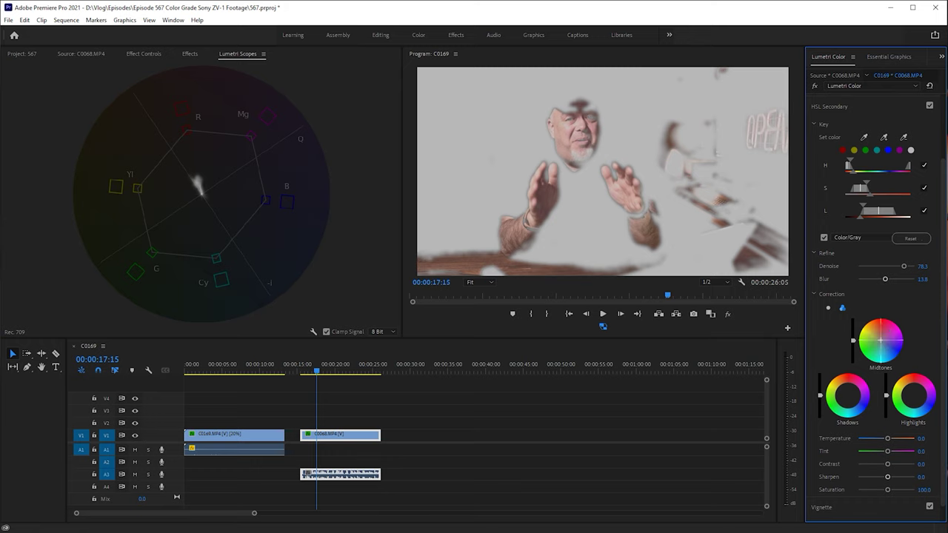
Shift the skin's Midtones and Shadows colour, then set Contrast 20.0, Sharpen 16.5 and Saturation 118.3
{"action": "left_click_drag", "start_coordinate": [881, 339], "coordinate": [881, 339]}
{"action": "left_click_drag", "start_coordinate": [882, 338], "coordinate": [854, 347]}
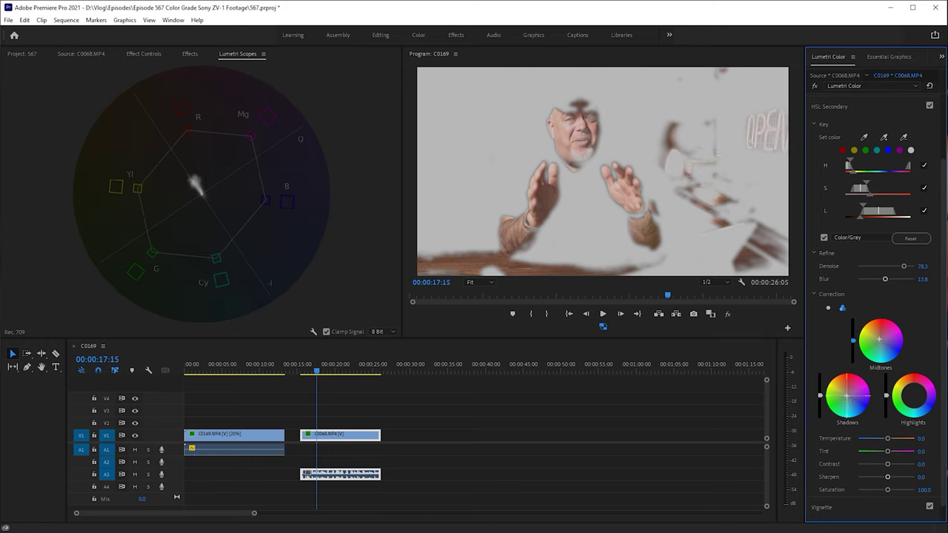
{"action": "left_click_drag", "start_coordinate": [847, 395], "coordinate": [849, 399]}
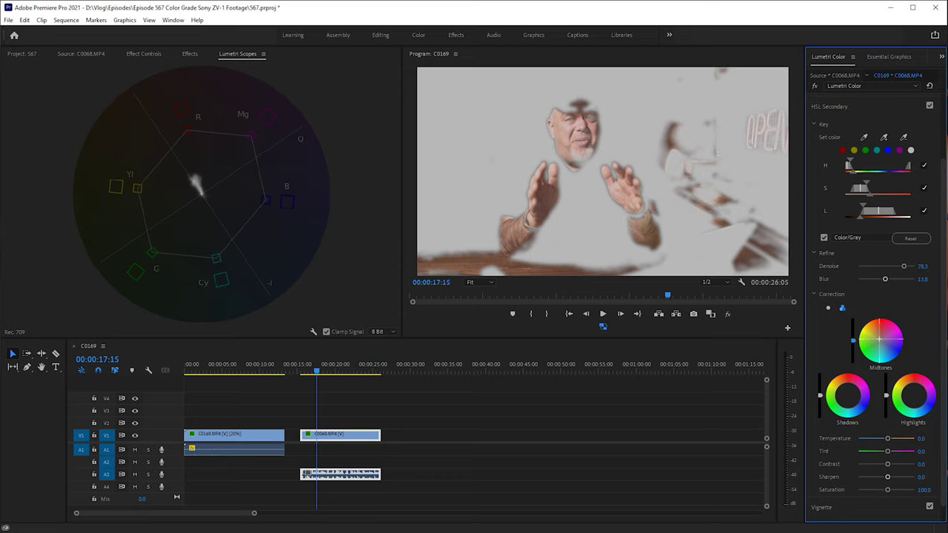
{"action": "mouse_move", "coordinate": [888, 477]}
{"action": "left_mouse_down"}
{"action": "mouse_move", "coordinate": [892, 464]}
{"action": "mouse_move", "coordinate": [892, 491]}
{"action": "left_mouse_up"}
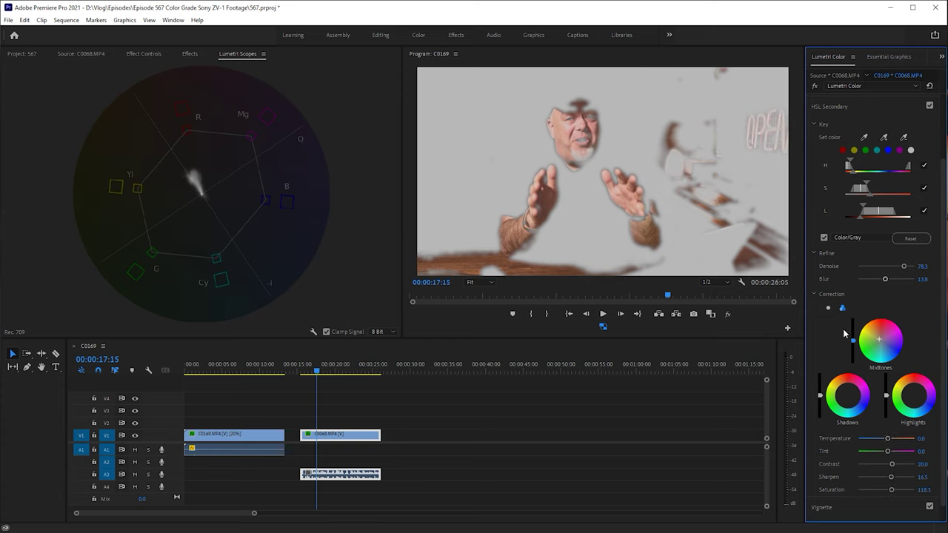
Turn off the Color/Gray preview and toggle the Lumetri bypass off and on to compare
{"action": "left_click", "coordinate": [824, 238]}
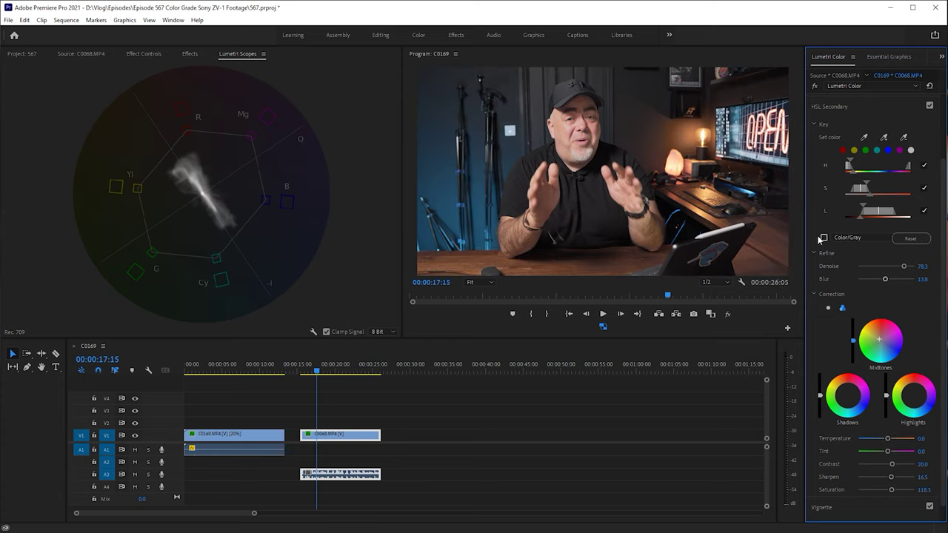
{"action": "left_click", "coordinate": [814, 86]}
{"action": "left_click", "coordinate": [814, 87]}
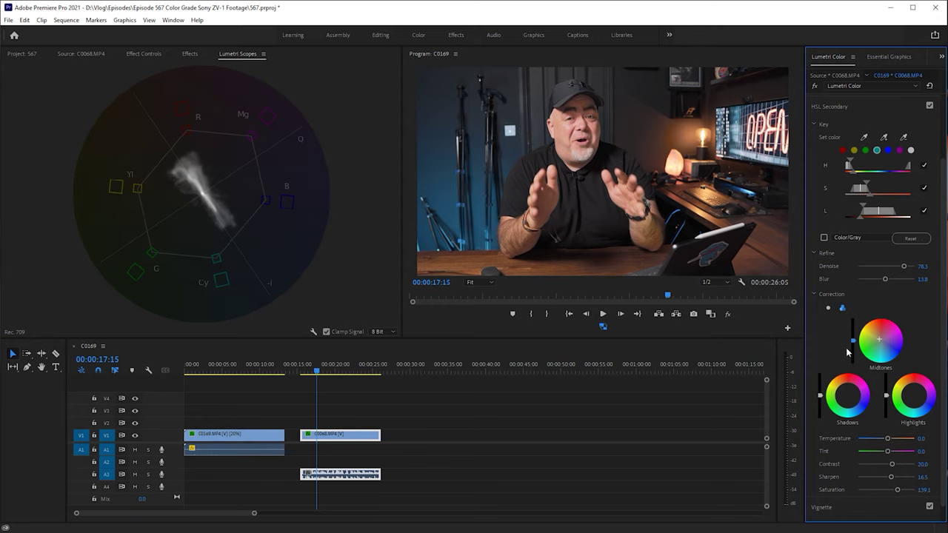
Toggle HSL Secondary off, on and off again, leaving the skin correction disabled
{"action": "left_click", "coordinate": [930, 106]}
{"action": "left_click", "coordinate": [929, 106]}
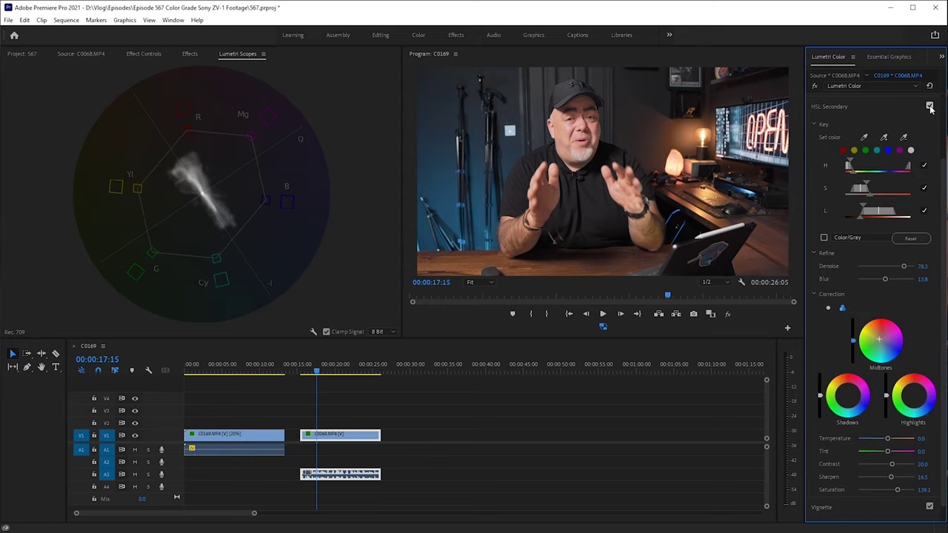
{"action": "left_click", "coordinate": [929, 106]}
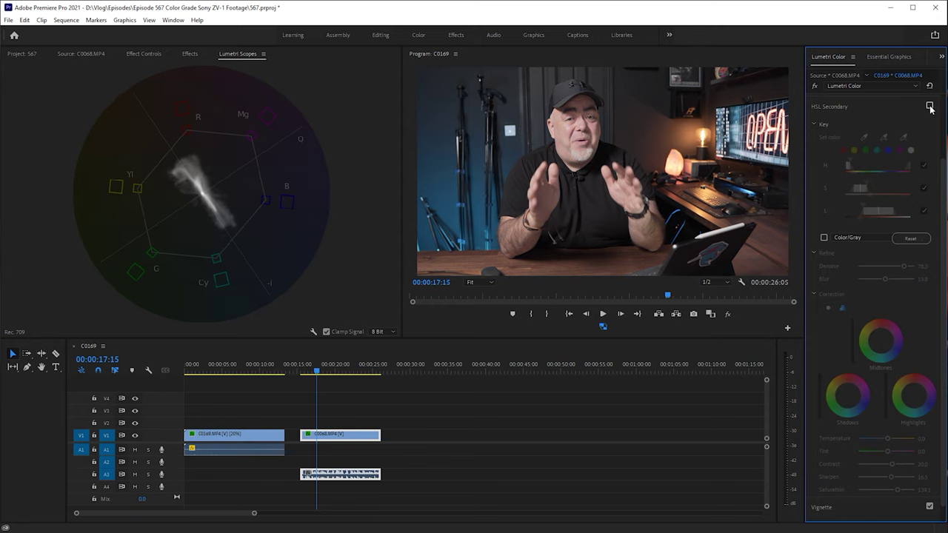